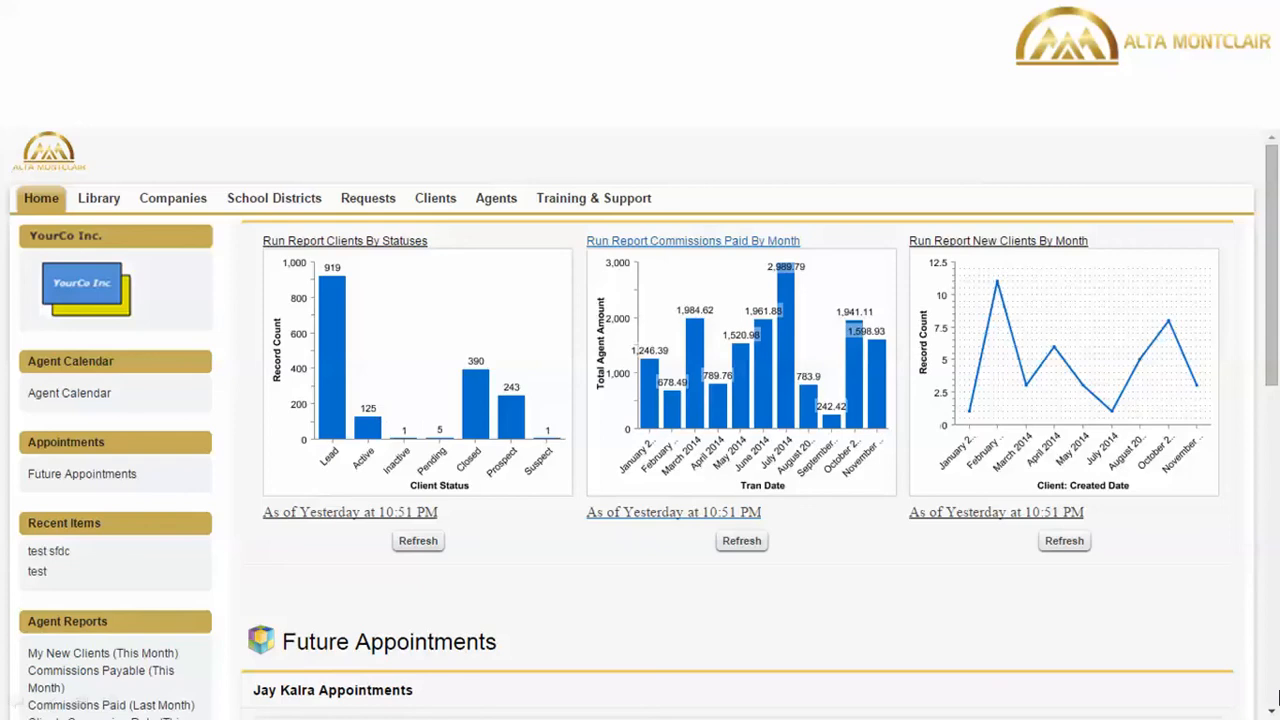
- Go to the Clients page and start a new client record
left_click(1279, 697)
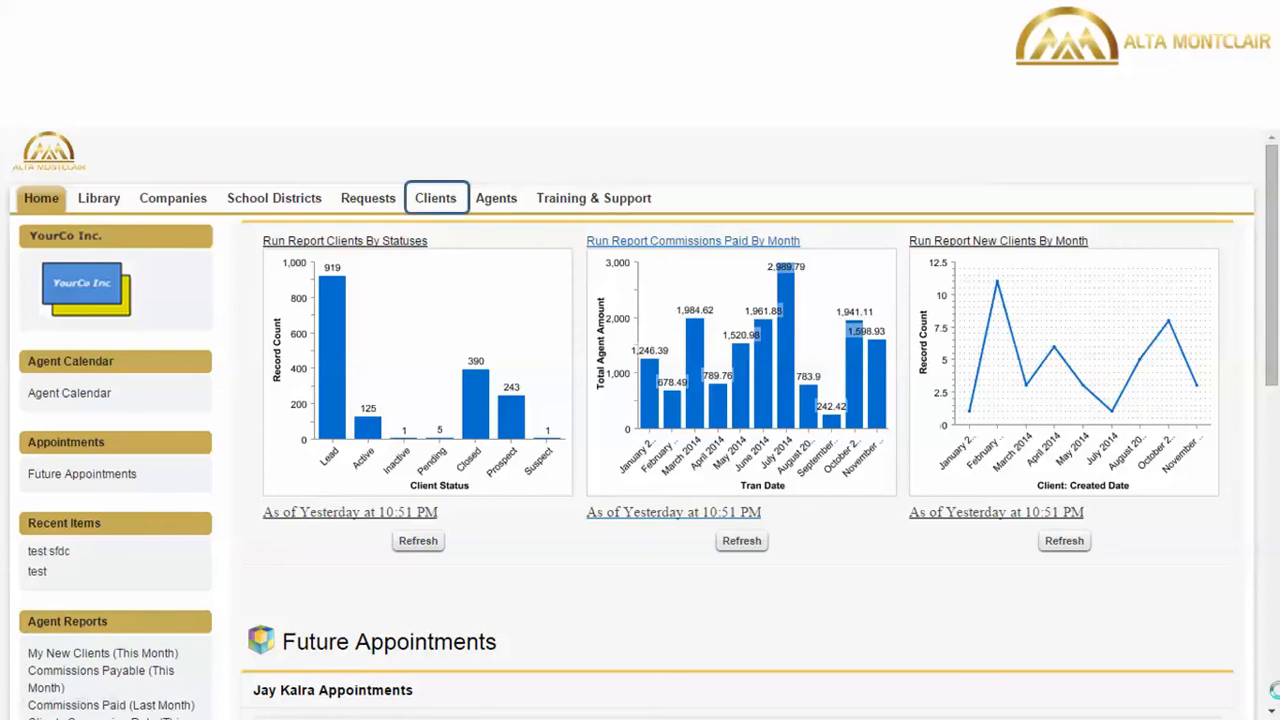
left_click(1279, 697)
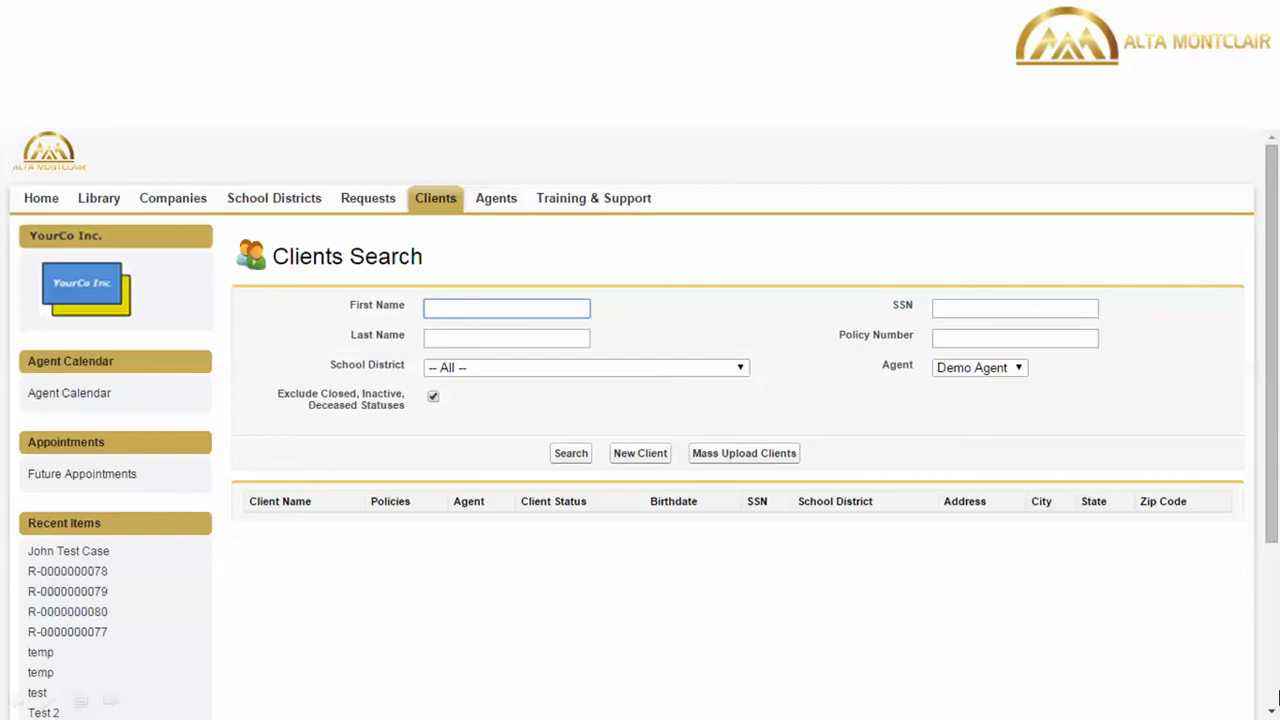
left_click(1279, 697)
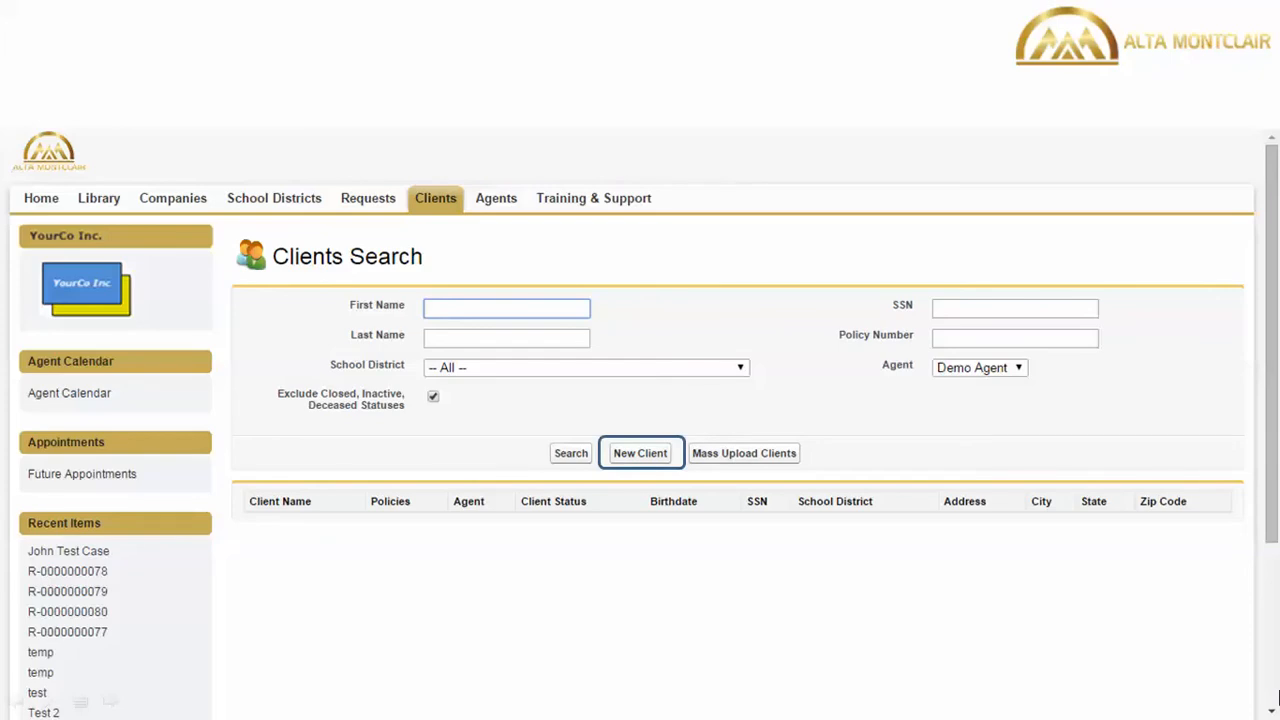
left_click(1279, 697)
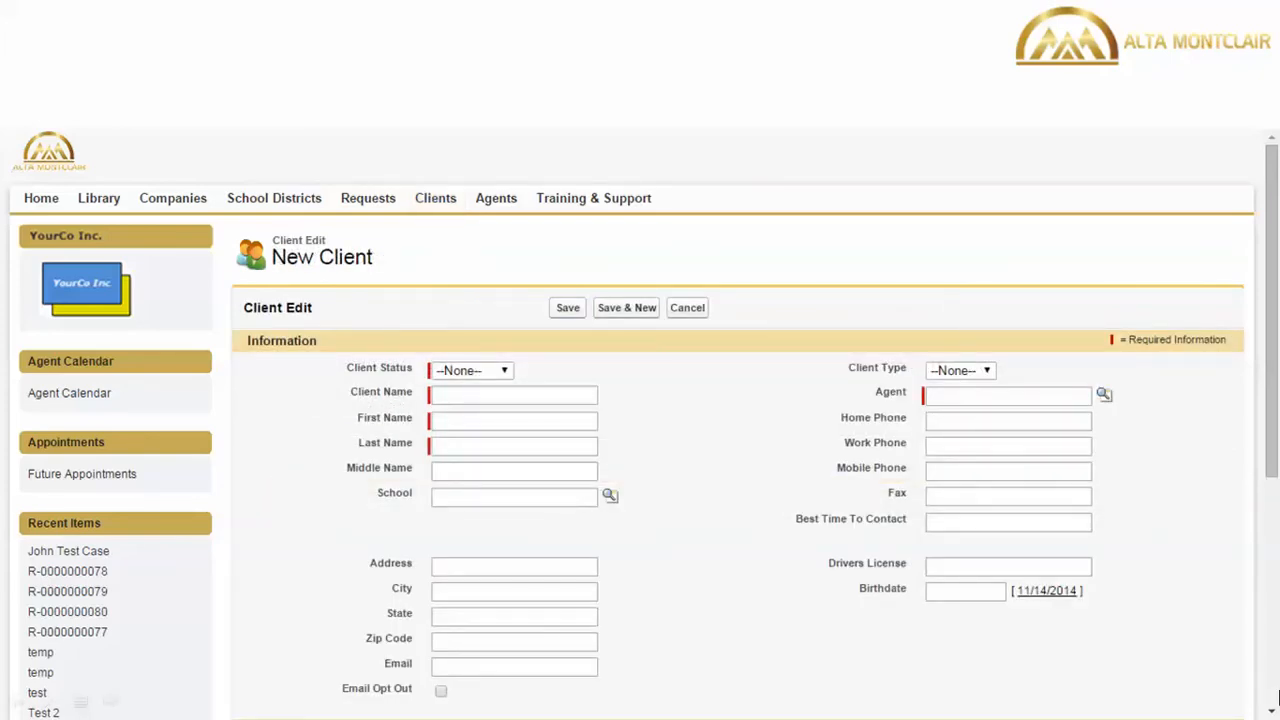
- Fill in the client's name fields, look up schools matching "Las" and assign Las Lomas High as the school
left_click(1277, 697)
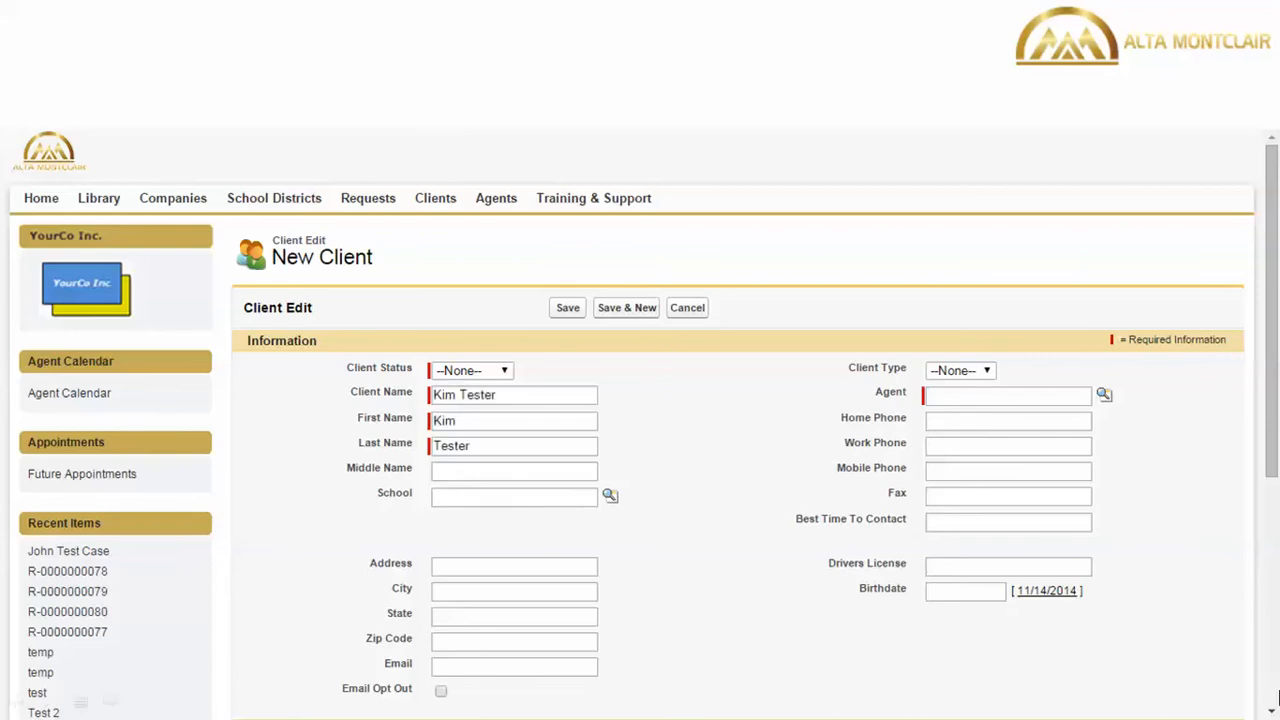
left_click(1277, 697)
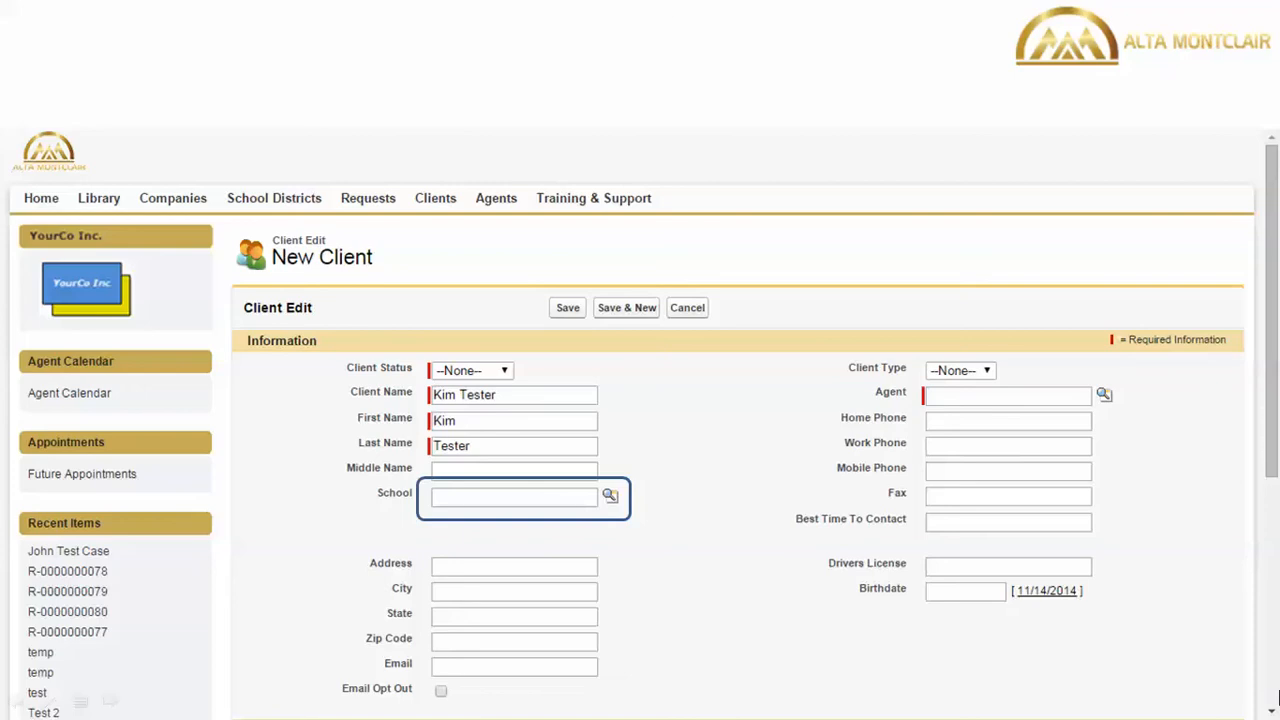
left_click(1278, 698)
left_click(1278, 698)
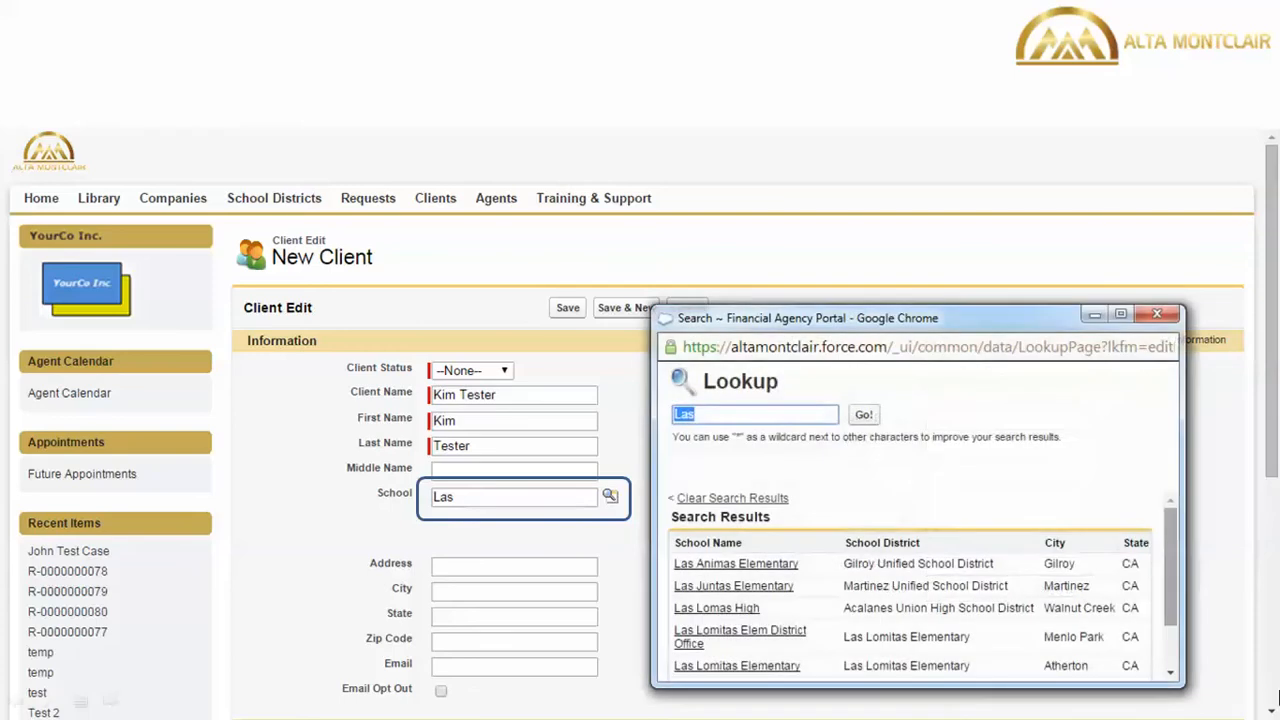
left_click(1278, 698)
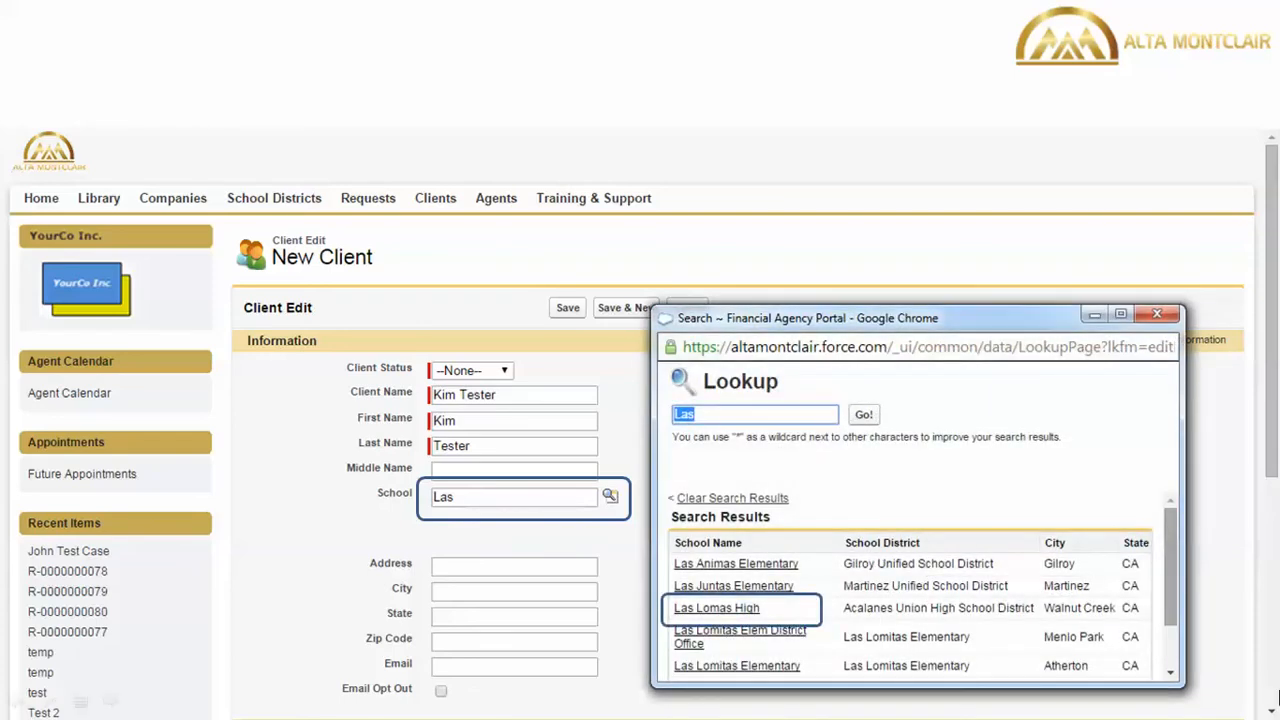
left_click(1278, 698)
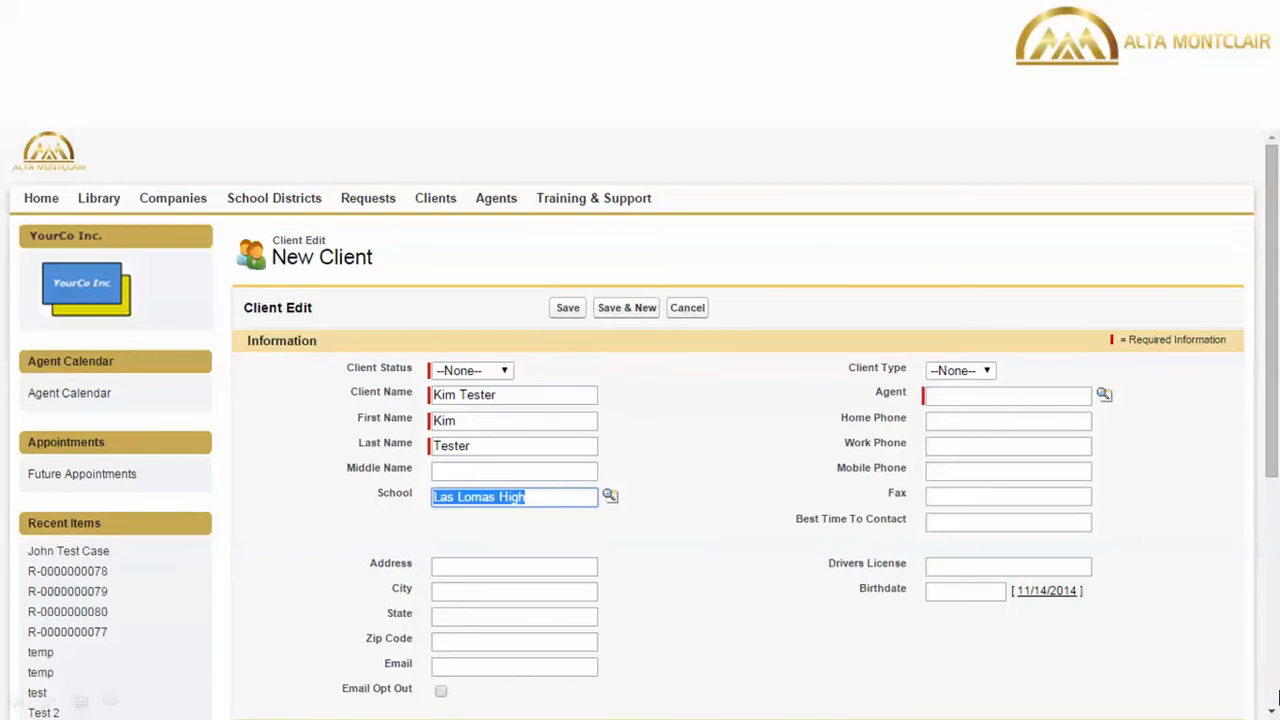
- Enter the client's address, email and phone numbers, assign Demo Agent, set the status to Lead and the type to 403B, and save
left_click(1278, 698)
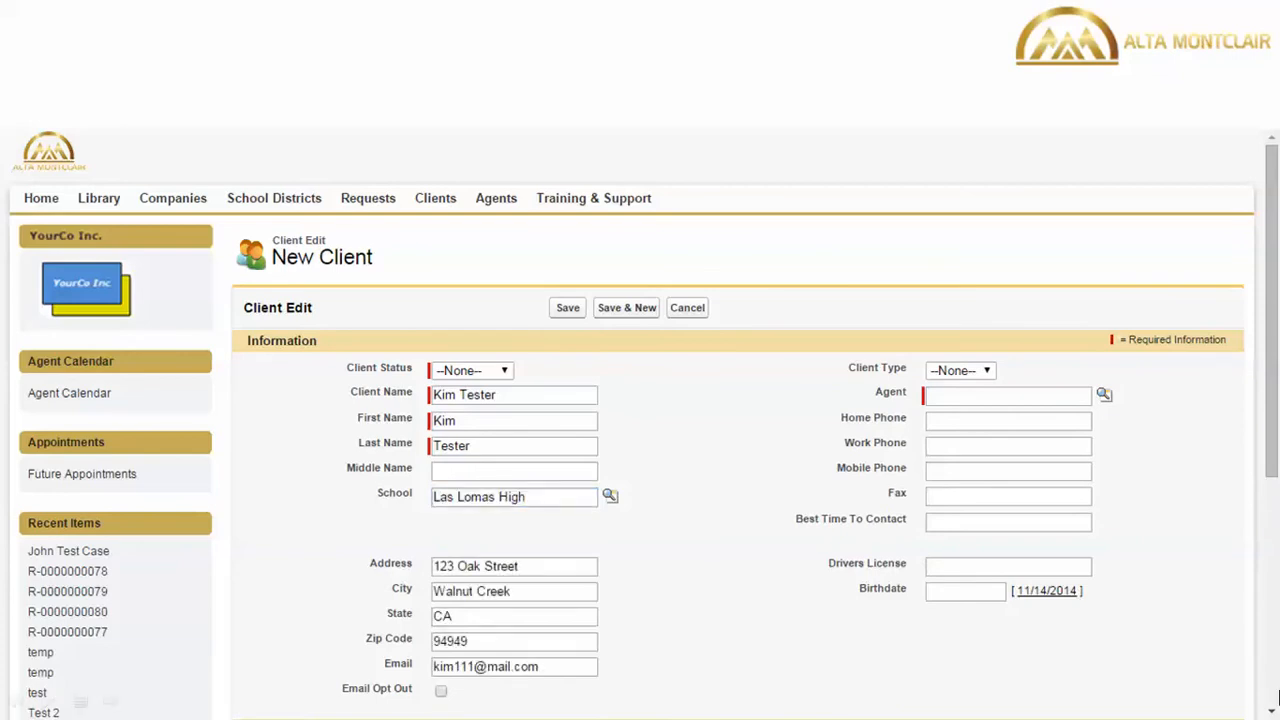
left_click(1277, 697)
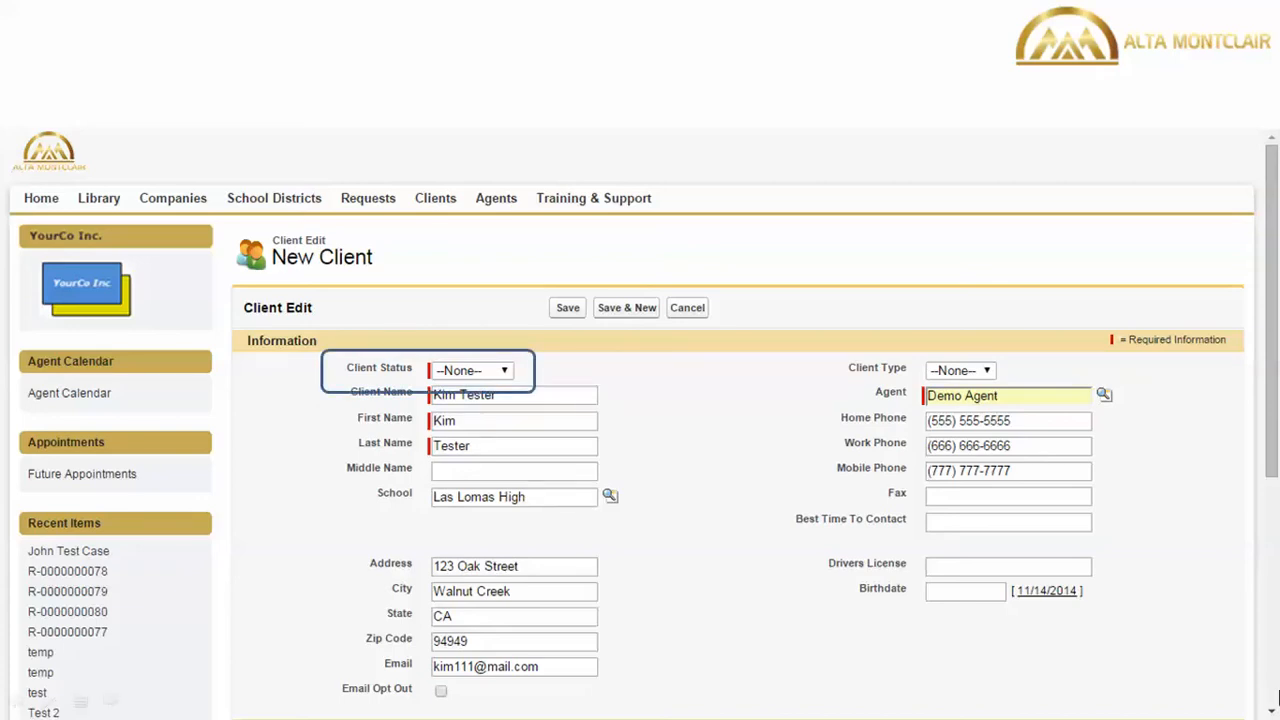
left_click(1278, 698)
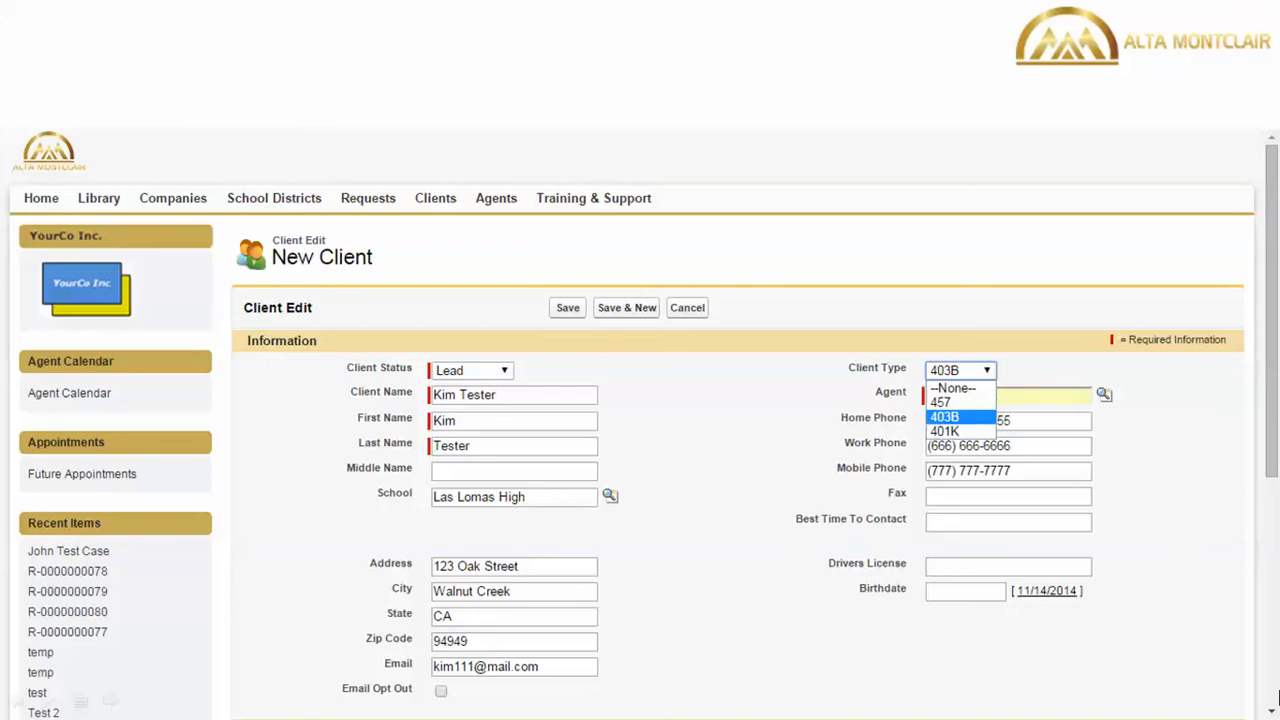
scroll(1275, 697, "down", 5)
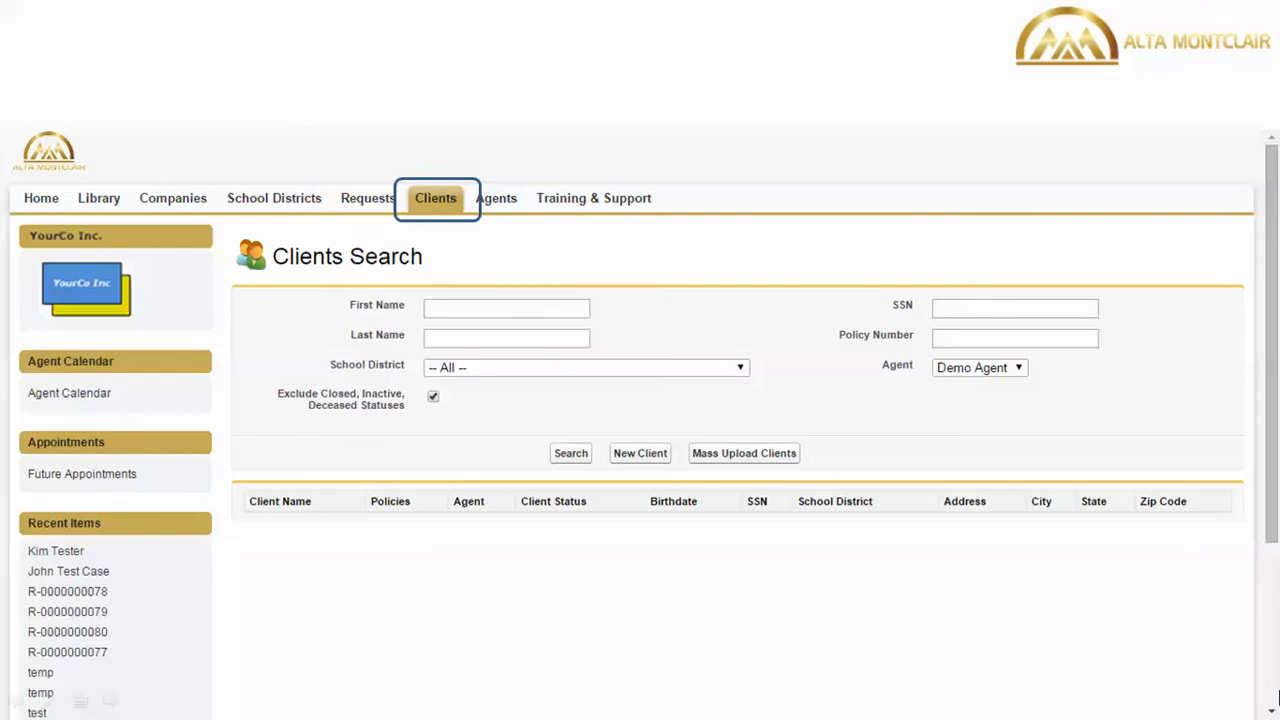
- Search the clients by last name and start a new policy from the client's record
type("tester")
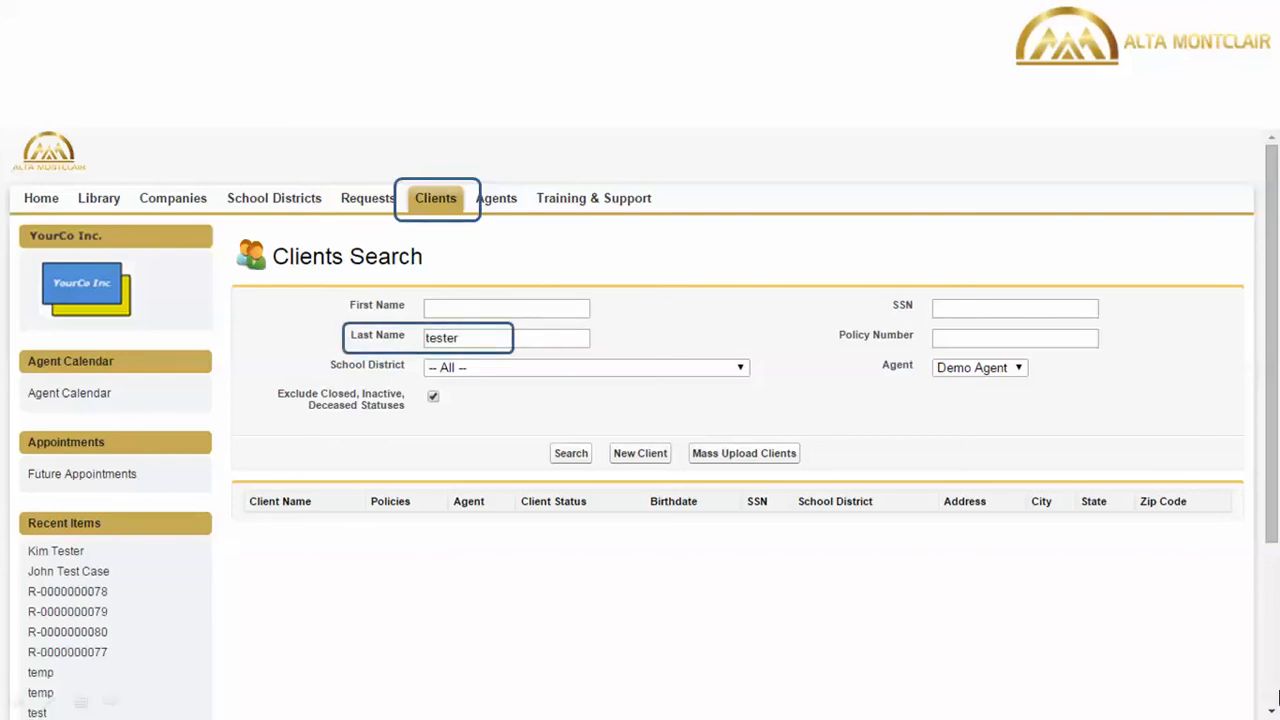
key("Return")
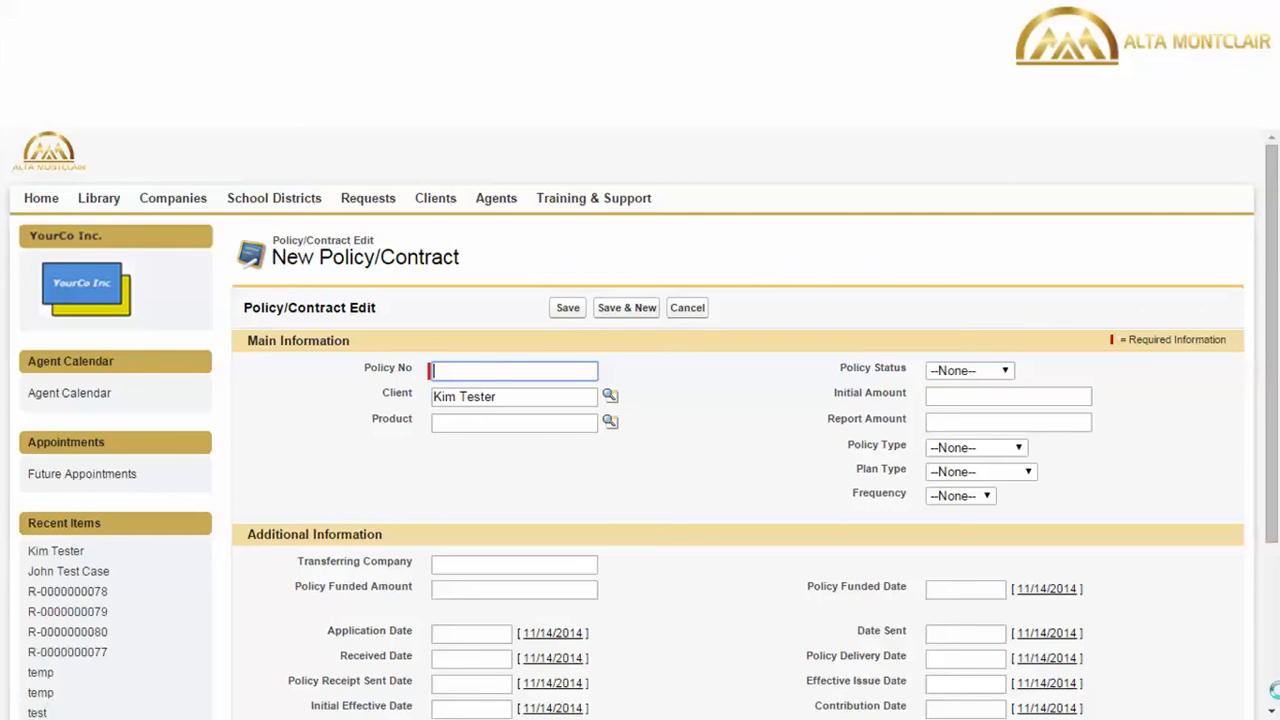
- Set the policy number to "temp" and look up and assign LSW Harbor as the product
type("565656X")
key("ctrl+a")
type("temp")
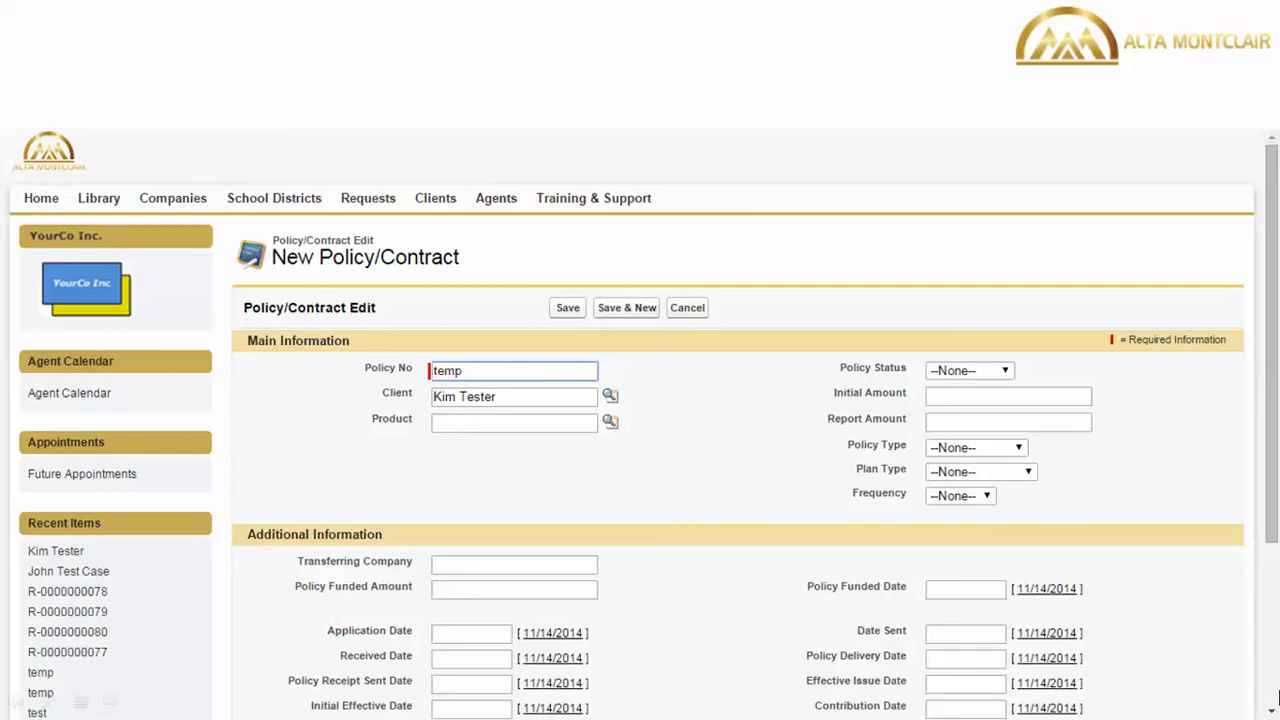
left_click(1278, 697)
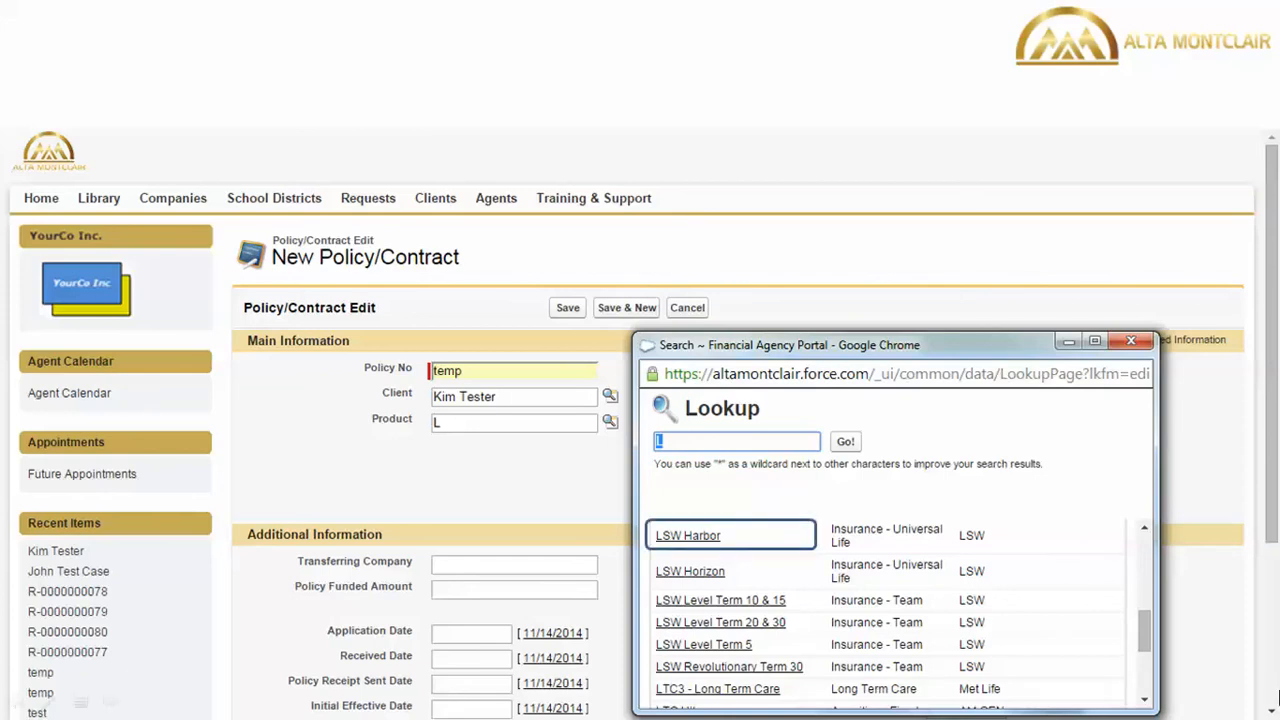
key("Return")
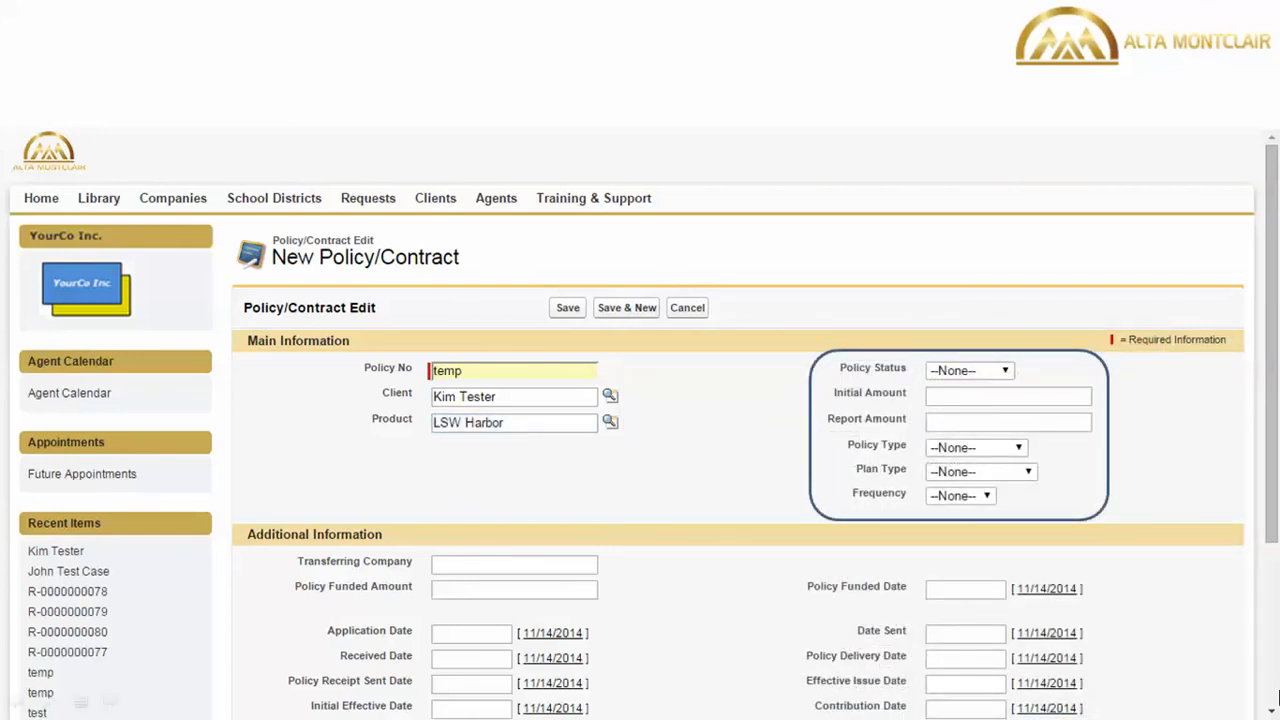
- Set the policy status to Pending, policy type to Monthly, plan type to Other and frequency to 12
left_click(1278, 697)
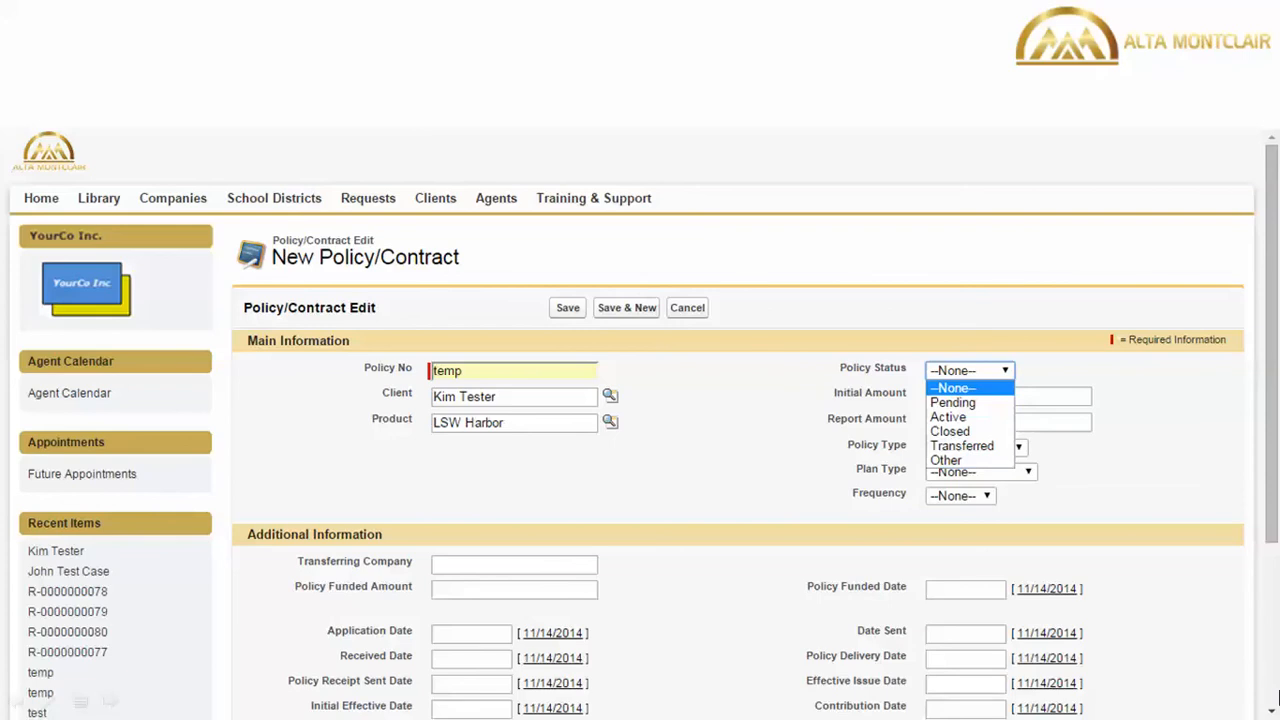
left_click(1278, 697)
left_click(1278, 697)
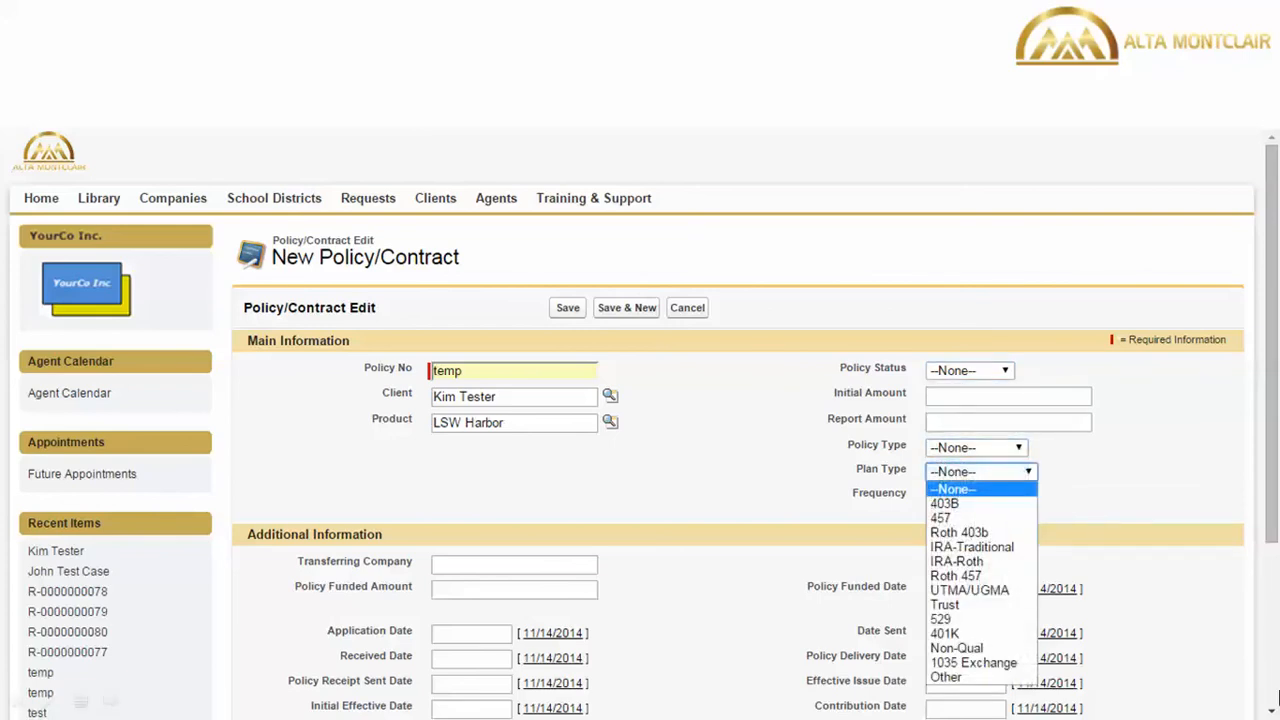
left_click(1278, 697)
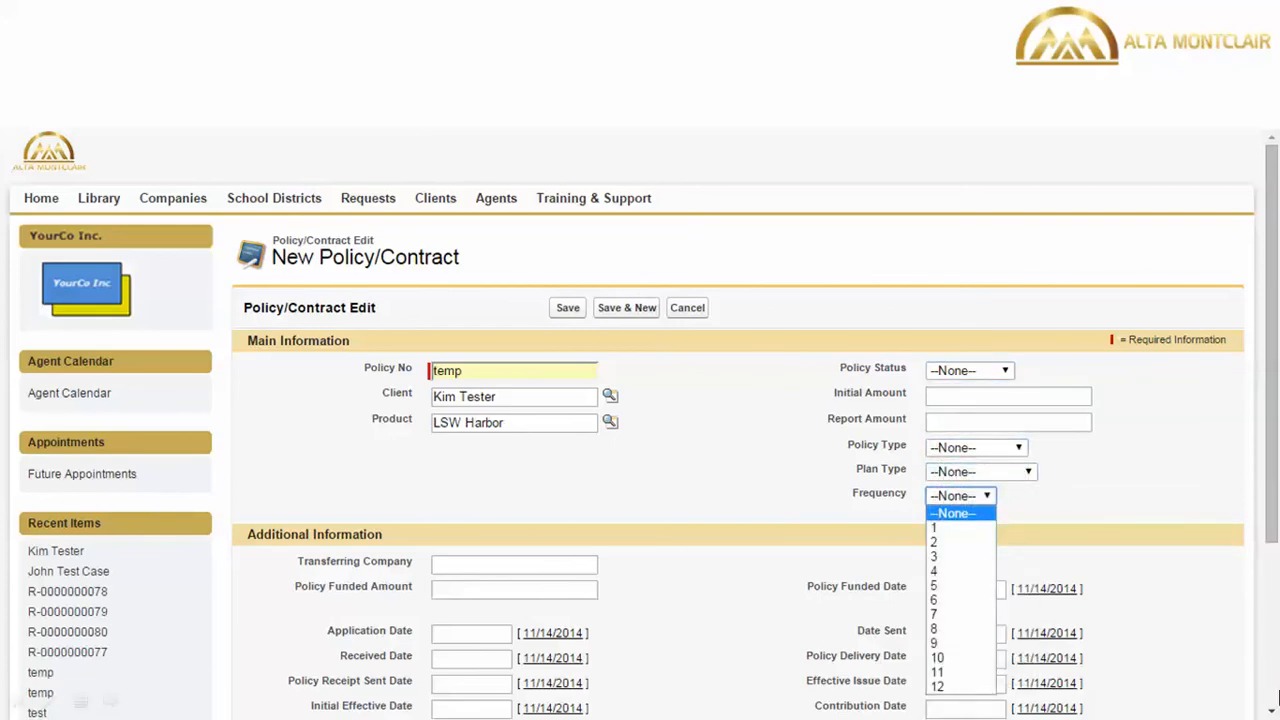
left_click(1277, 697)
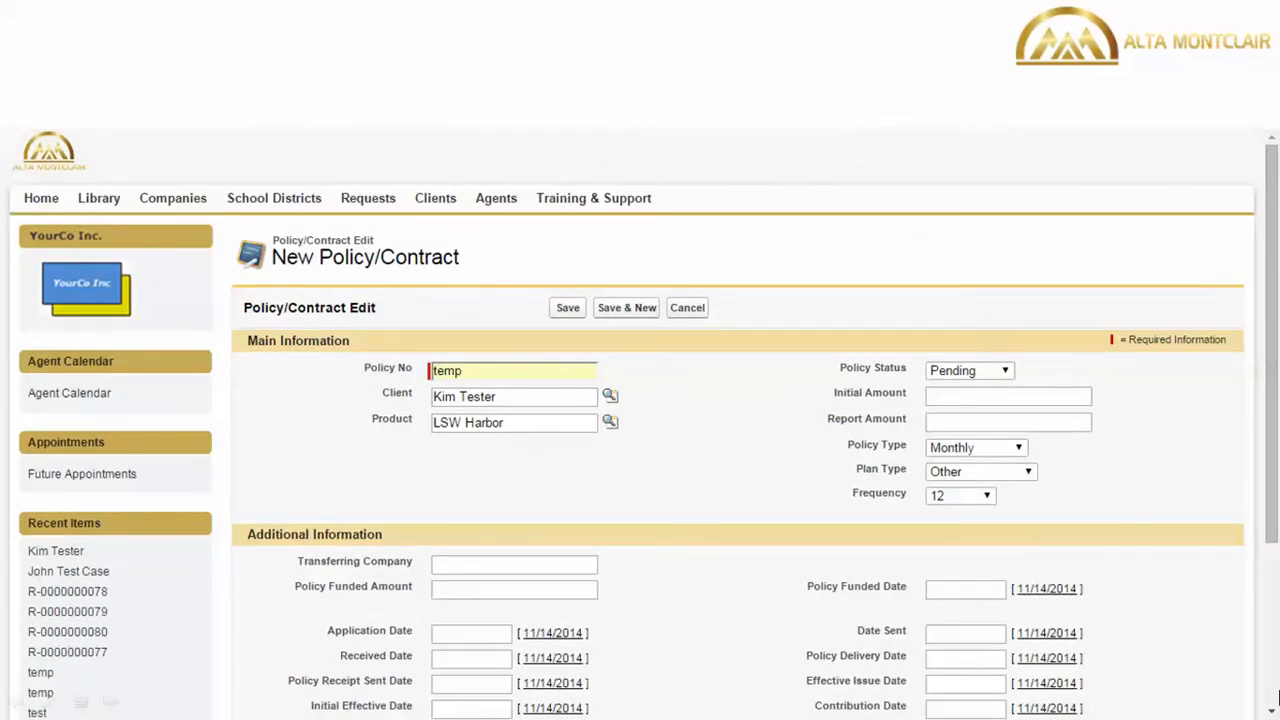
- Save the policy and go to the Policies/Contracts list on the client's record
left_click(1275, 688)
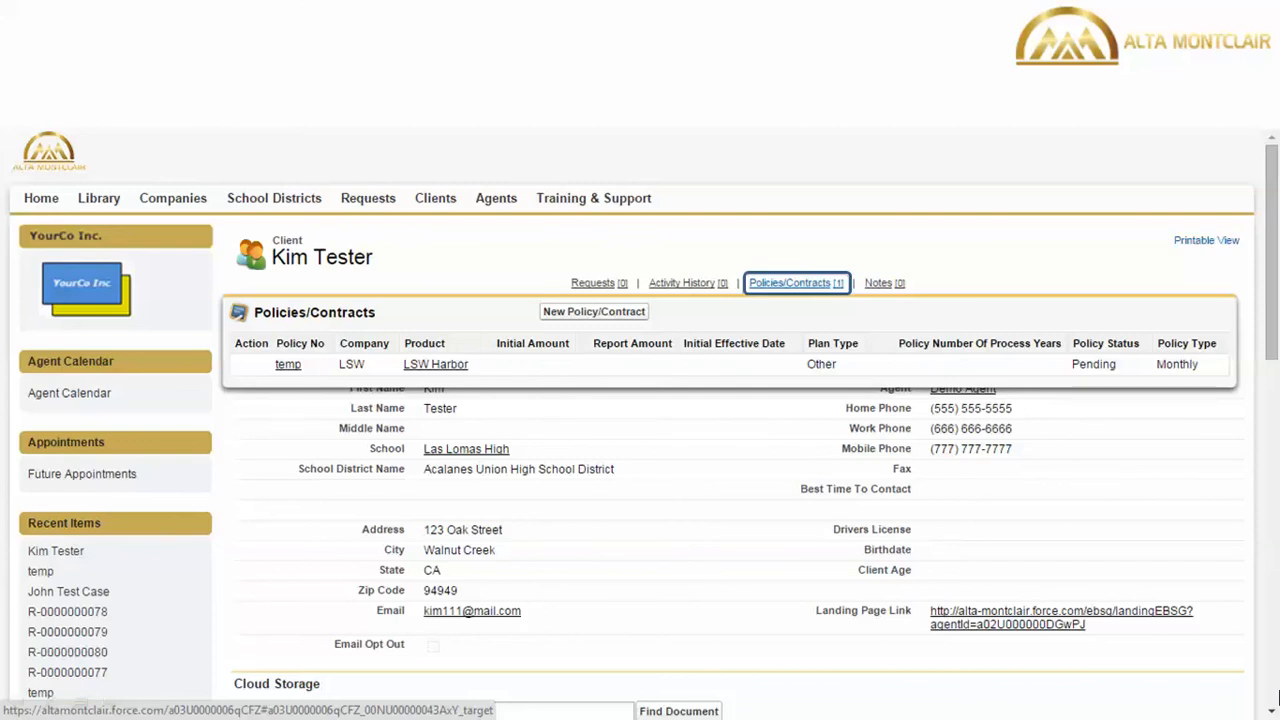
left_click(1279, 697)
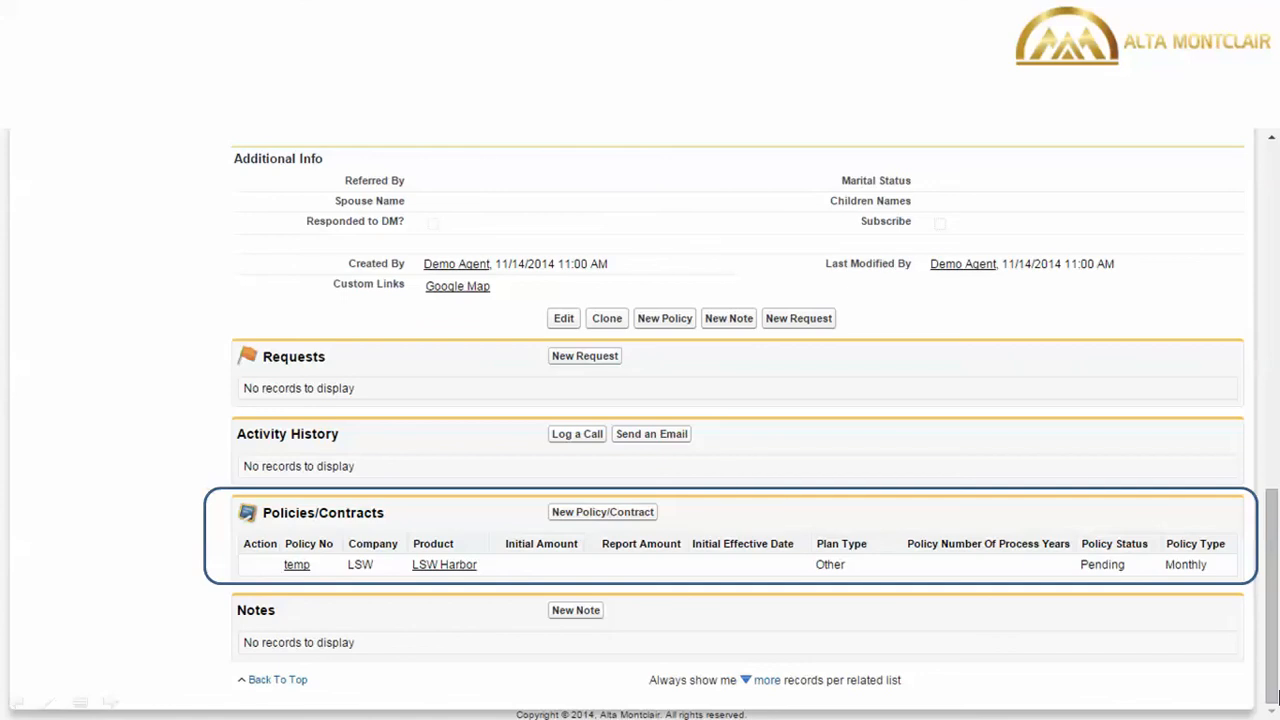
left_click(1277, 697)
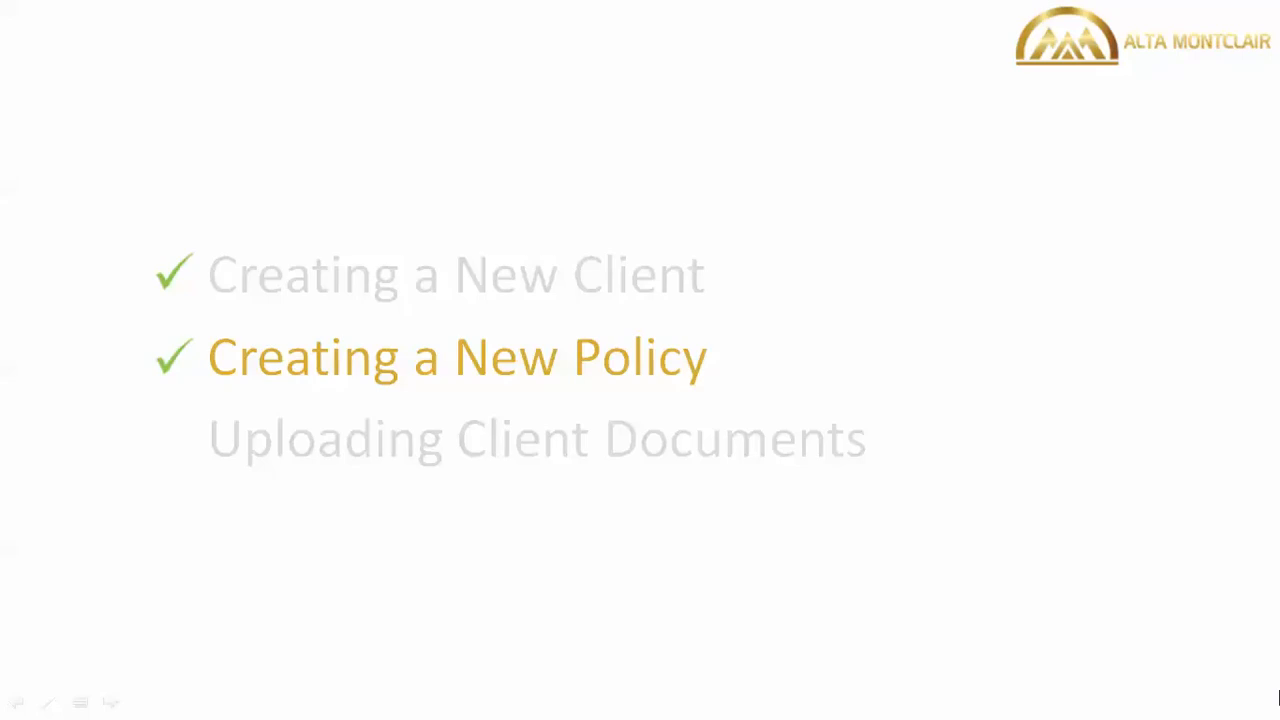
left_click(1277, 697)
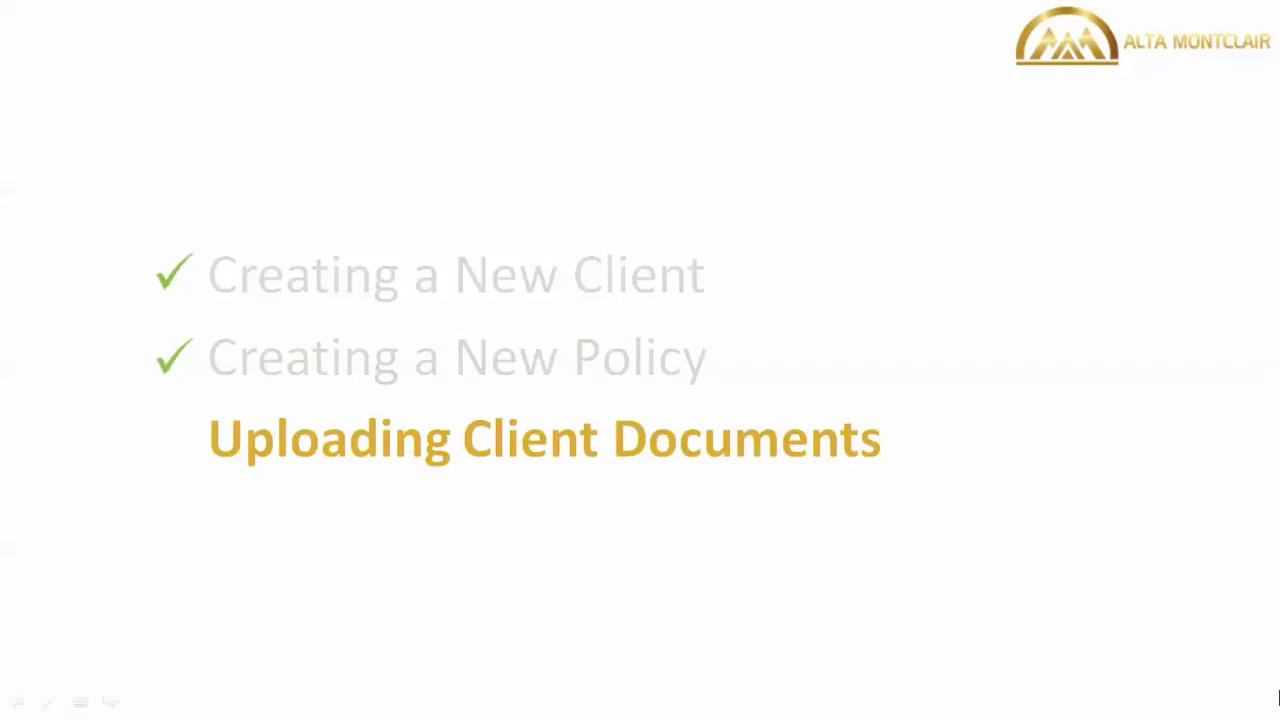
left_click(1277, 697)
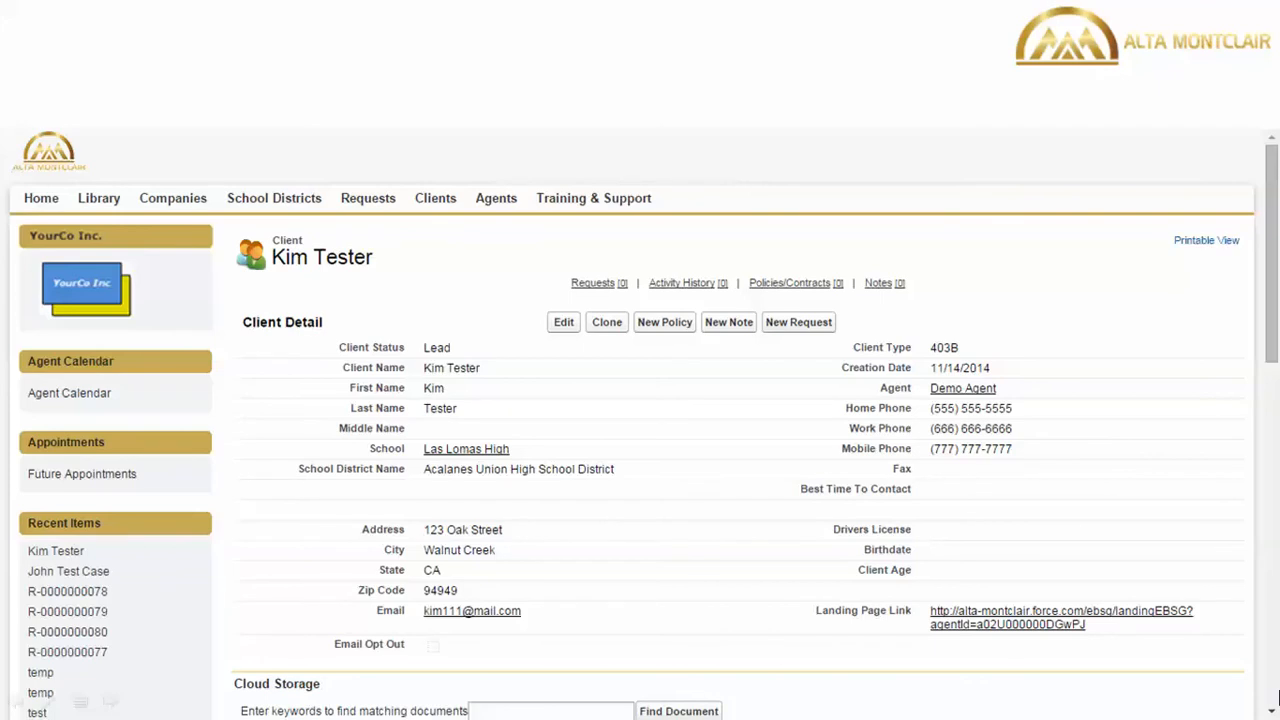
- Add the client's documents to the record's Cloud Storage and preview the SC Unified Roth 403b file
left_click(1278, 697)
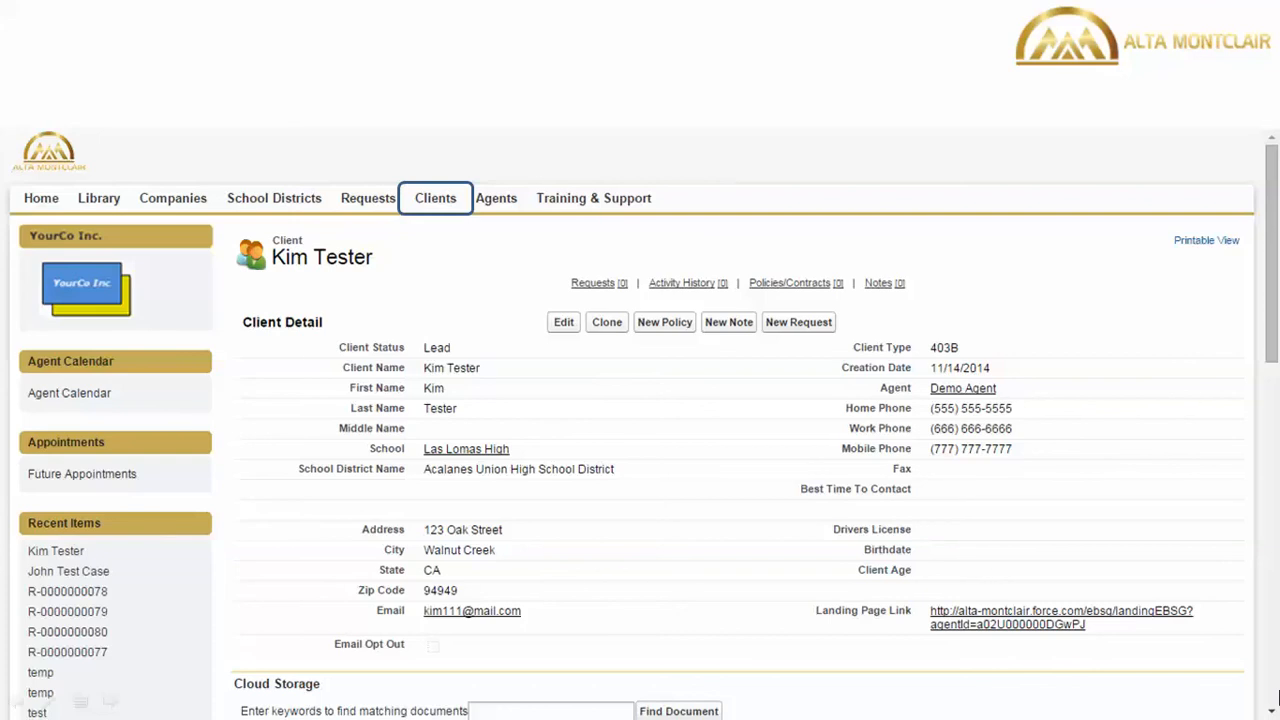
left_click(1279, 697)
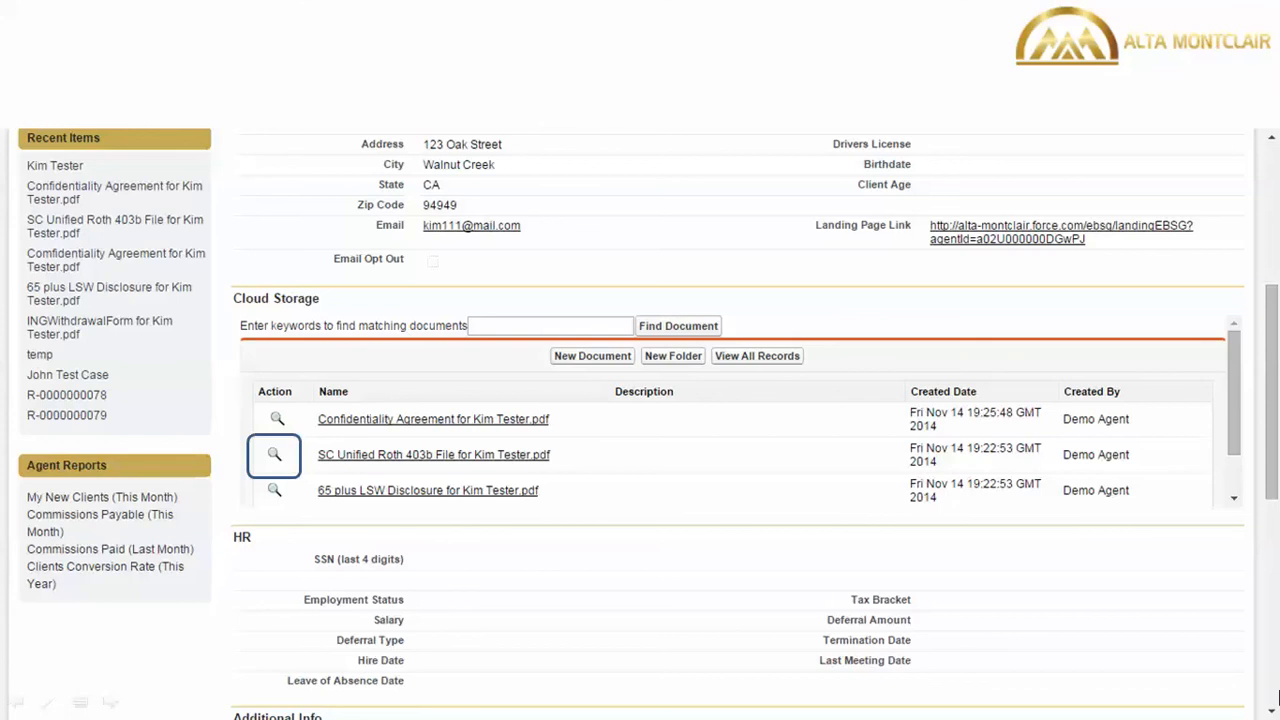
left_click(1278, 697)
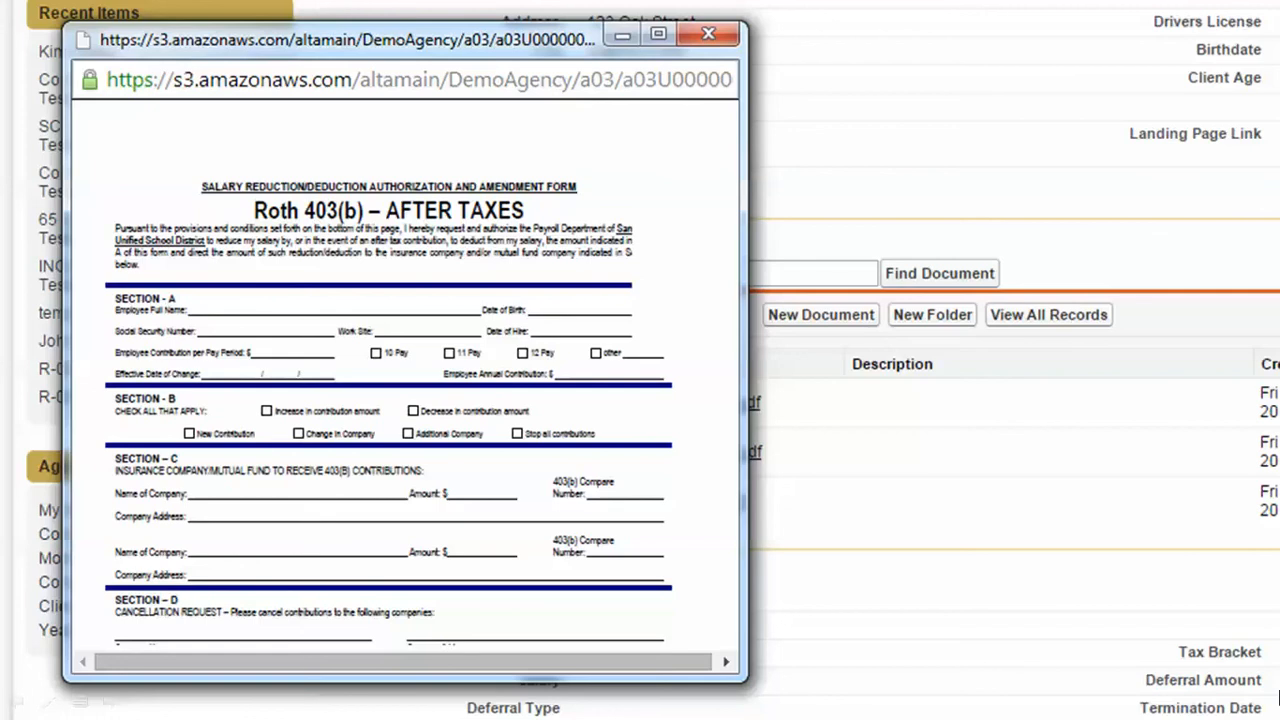
left_click(1278, 697)
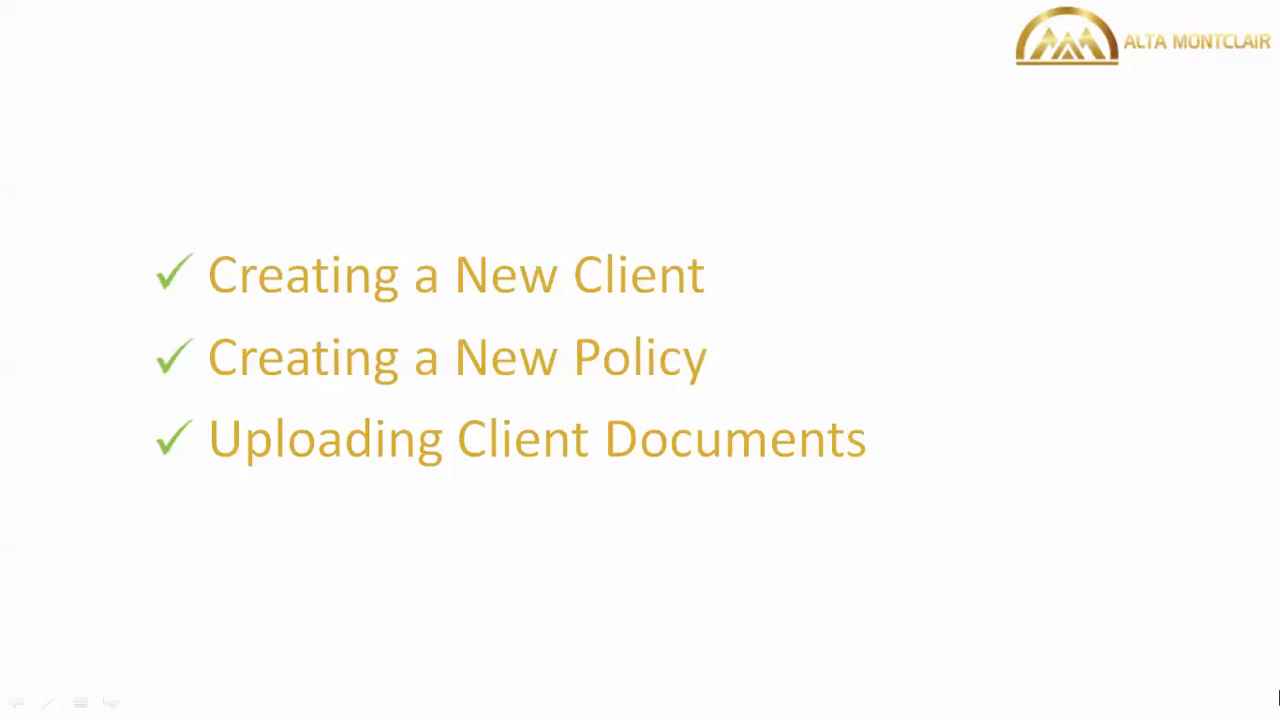
left_click(1278, 697)
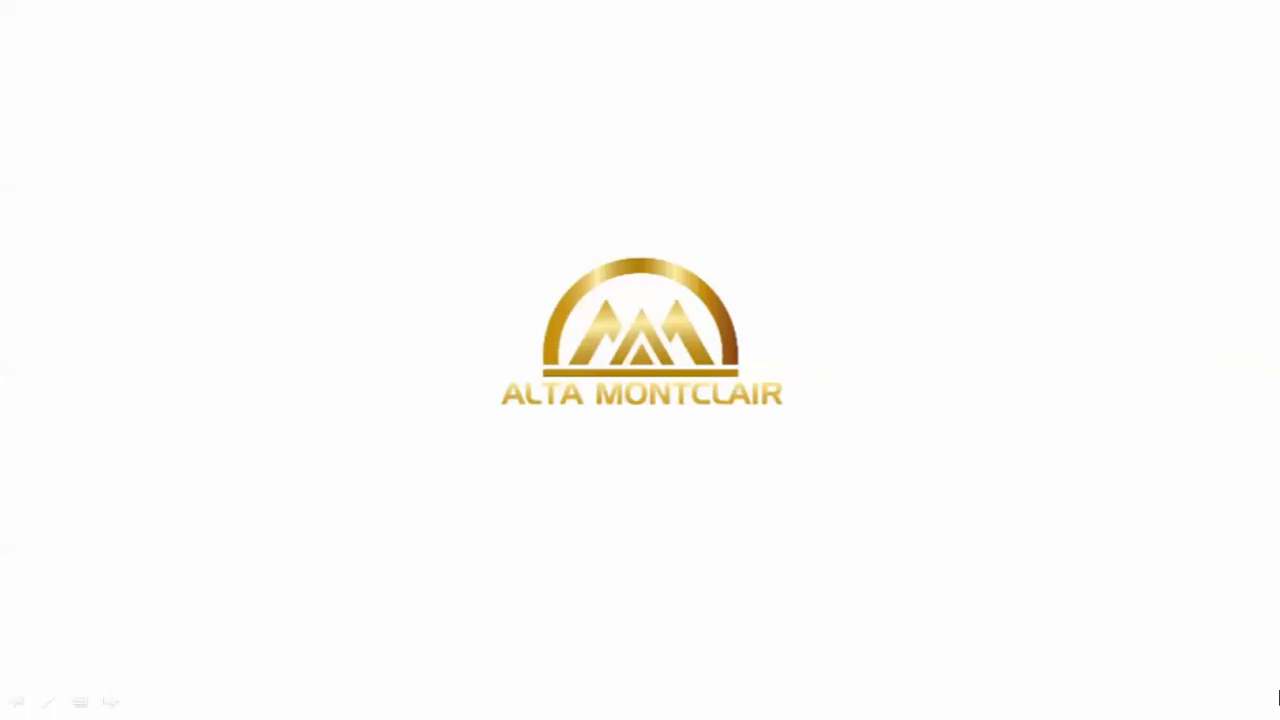